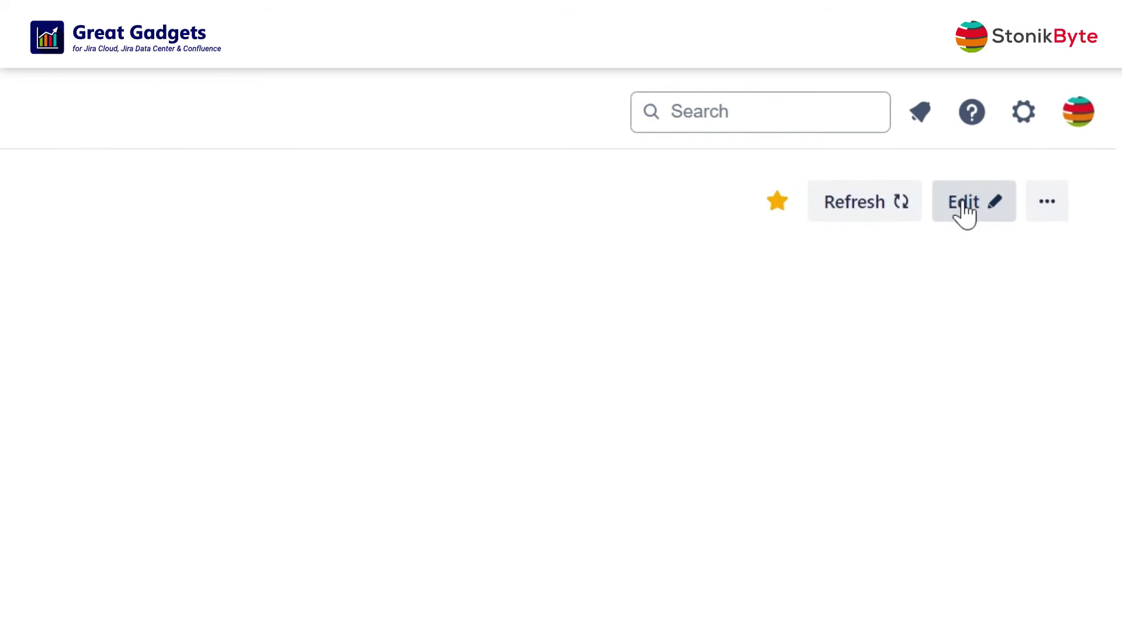
- Add the Advanced Issue Filter Formula Gadget to the dashboard from the gadget catalogue
left_click(965, 214)
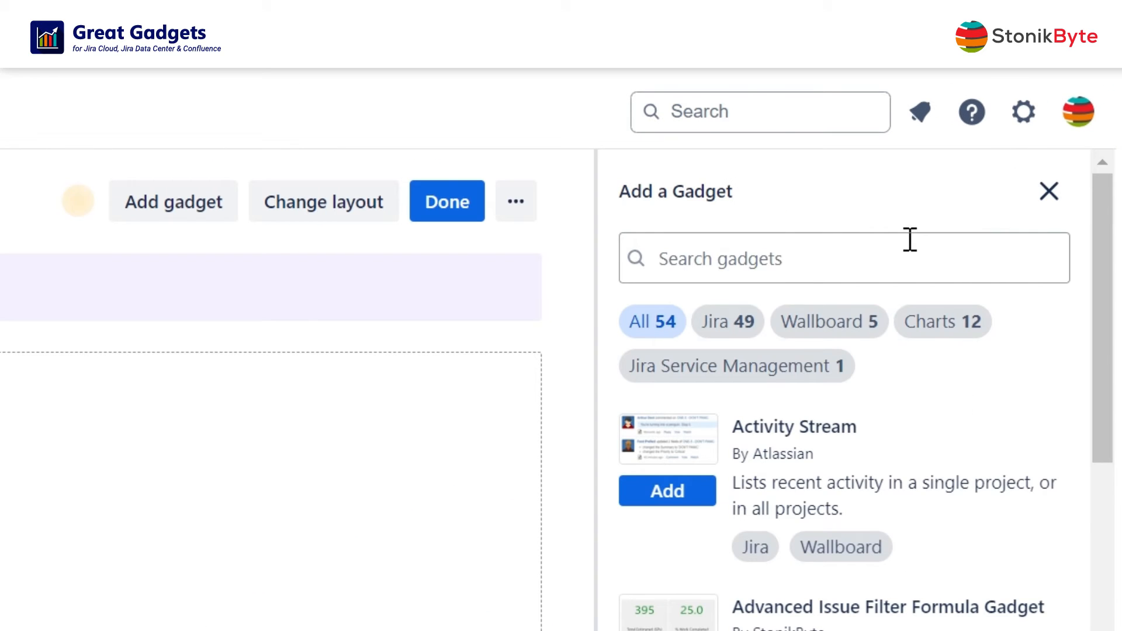
left_click(911, 239)
type("Advance")
left_click(815, 378)
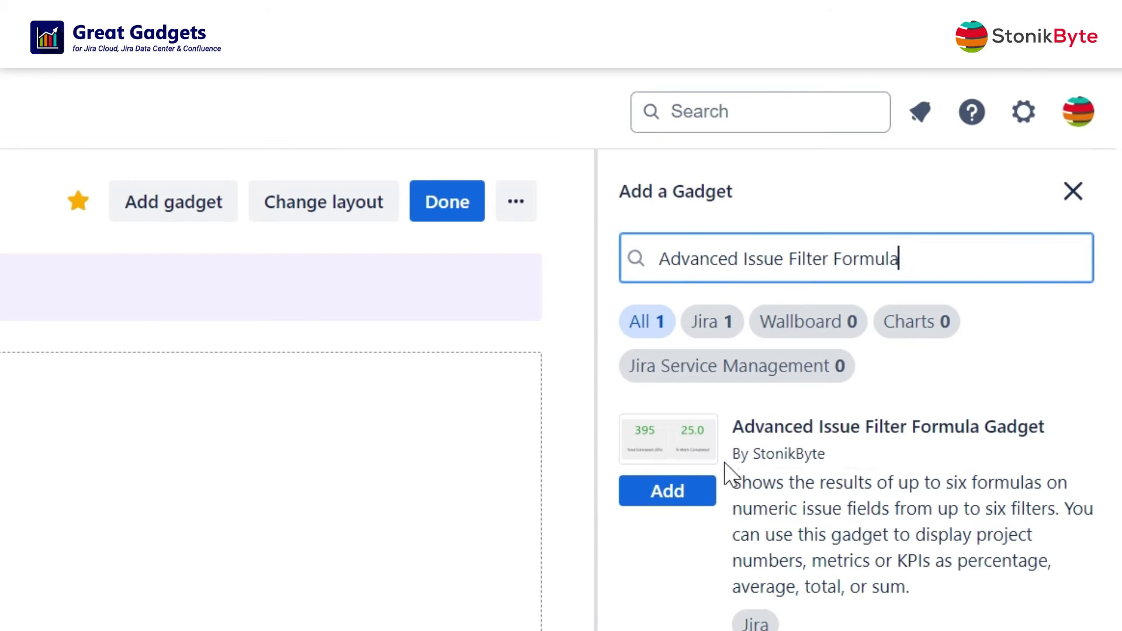
left_click(690, 494)
- Set variable a to SUM of Story Points from the JQL query project = DEMO
left_click(234, 241)
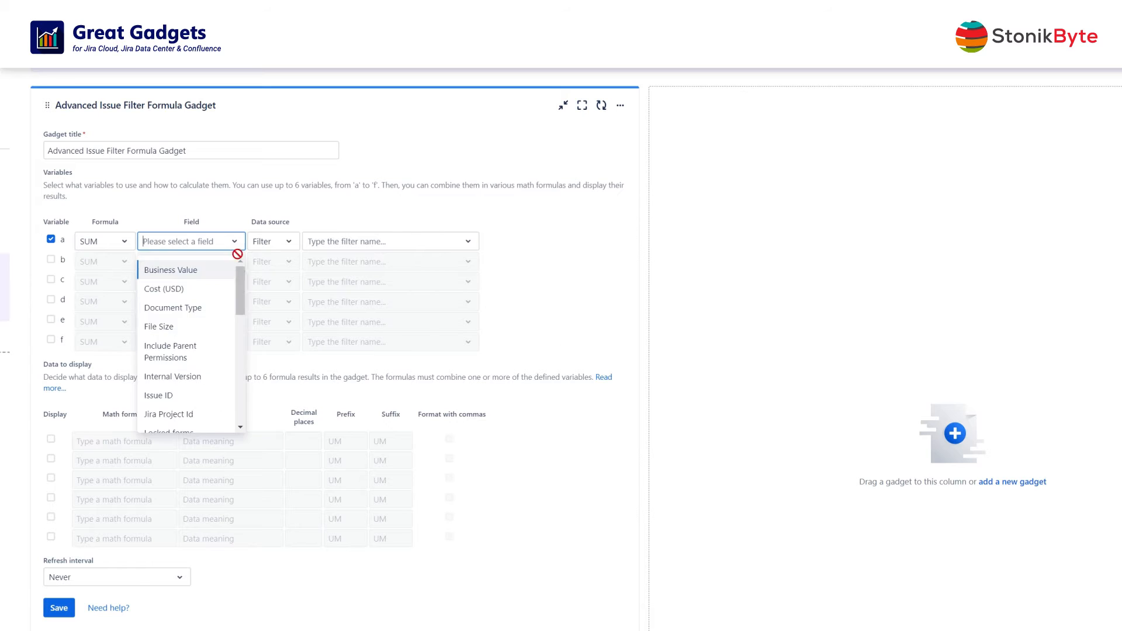
scroll(193, 351, "down", 5)
left_click(176, 356)
left_click(288, 246)
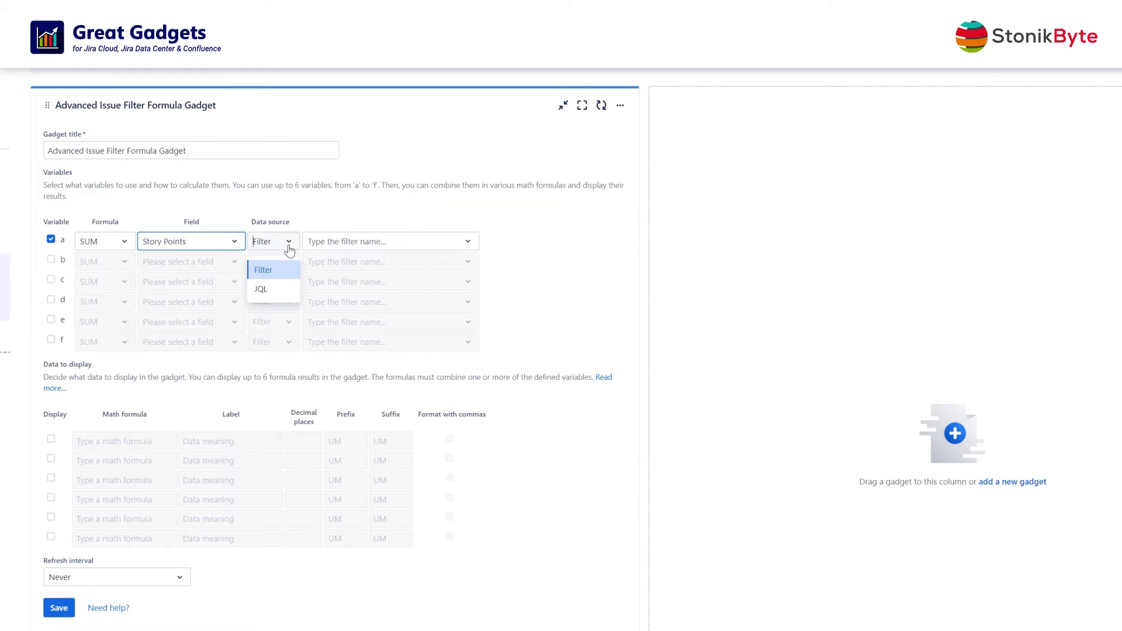
left_click(288, 288)
left_click(351, 243)
type("project = DEMO")
left_click(592, 279)
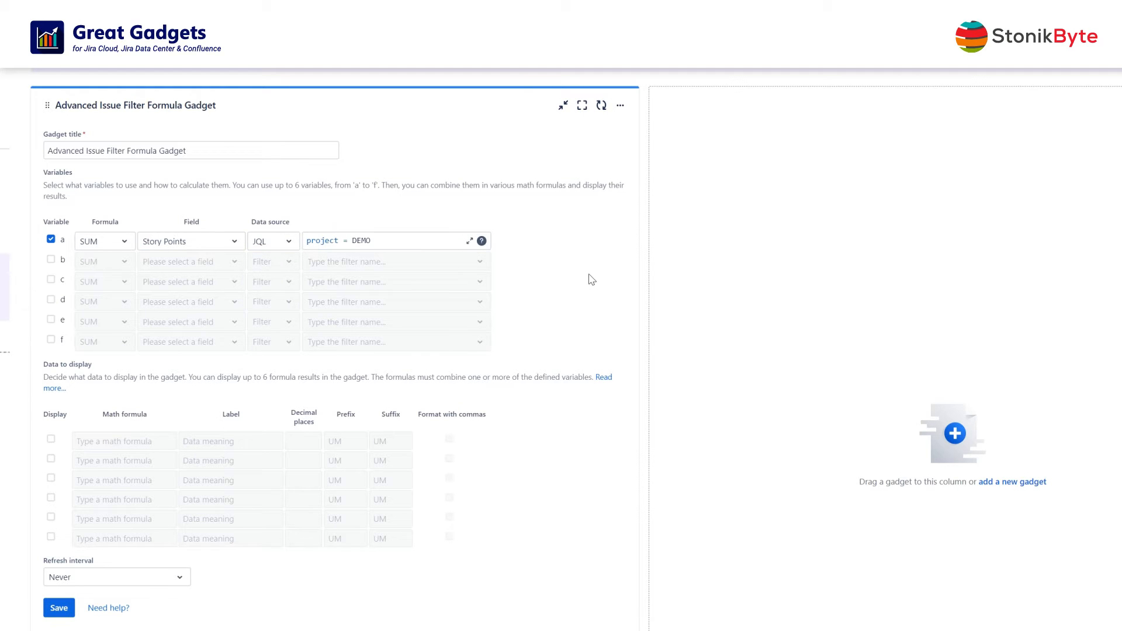
- Display row 1 as formula a, labelled Total Work with suffix SPs, and save
left_click(52, 438)
left_click(93, 441)
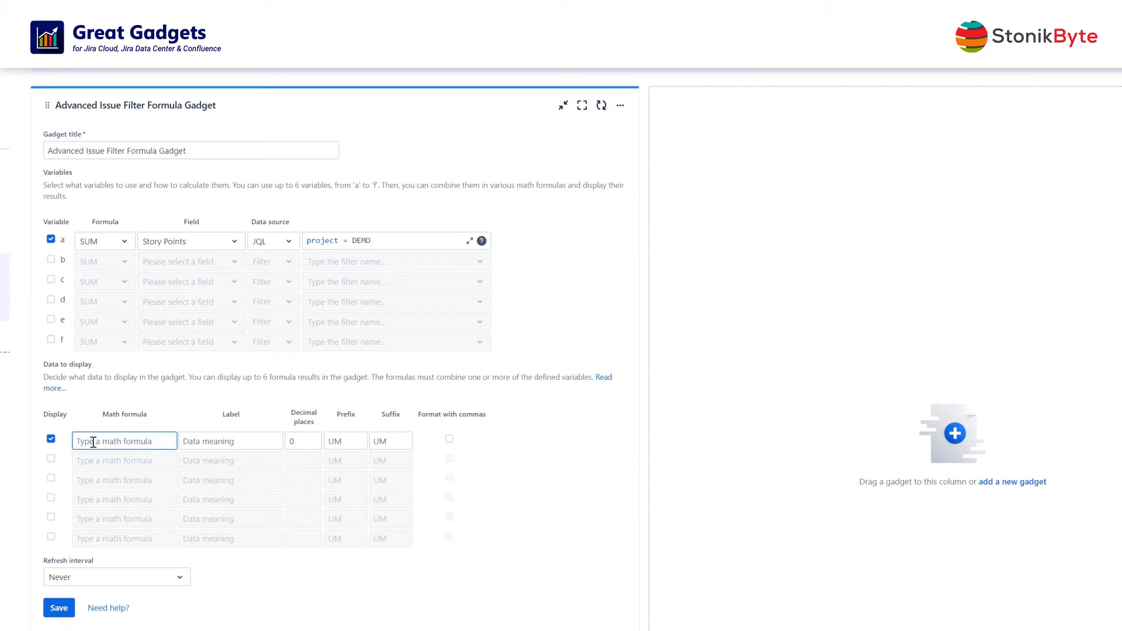
type("a")
left_click(205, 445)
type("Total ")
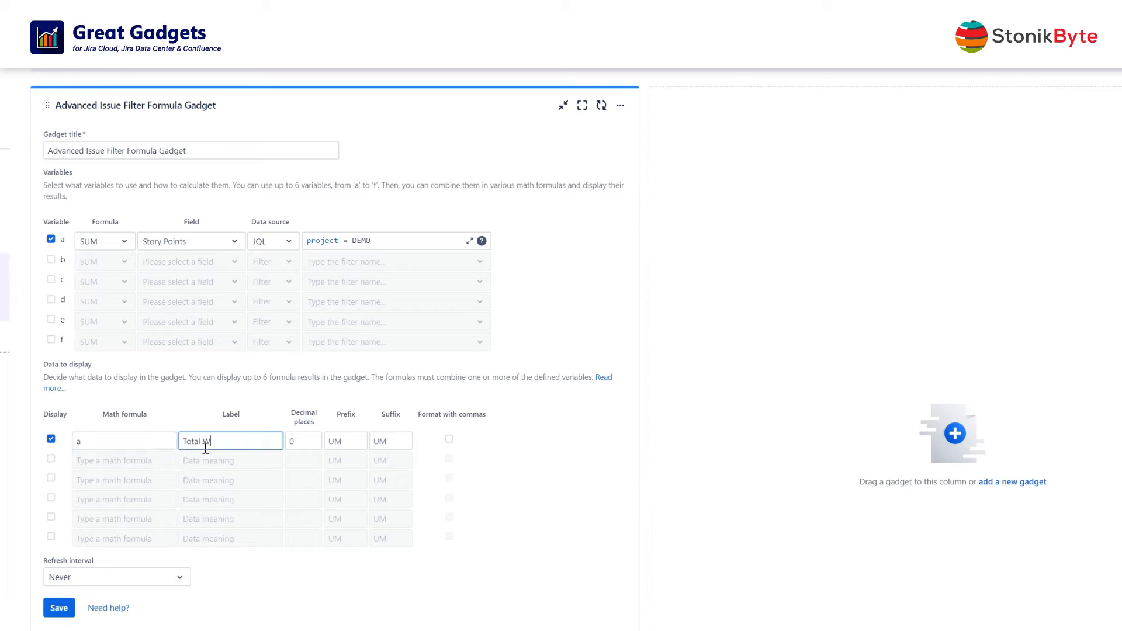
type("Work")
left_click(379, 442)
type("SPs")
left_click(62, 608)
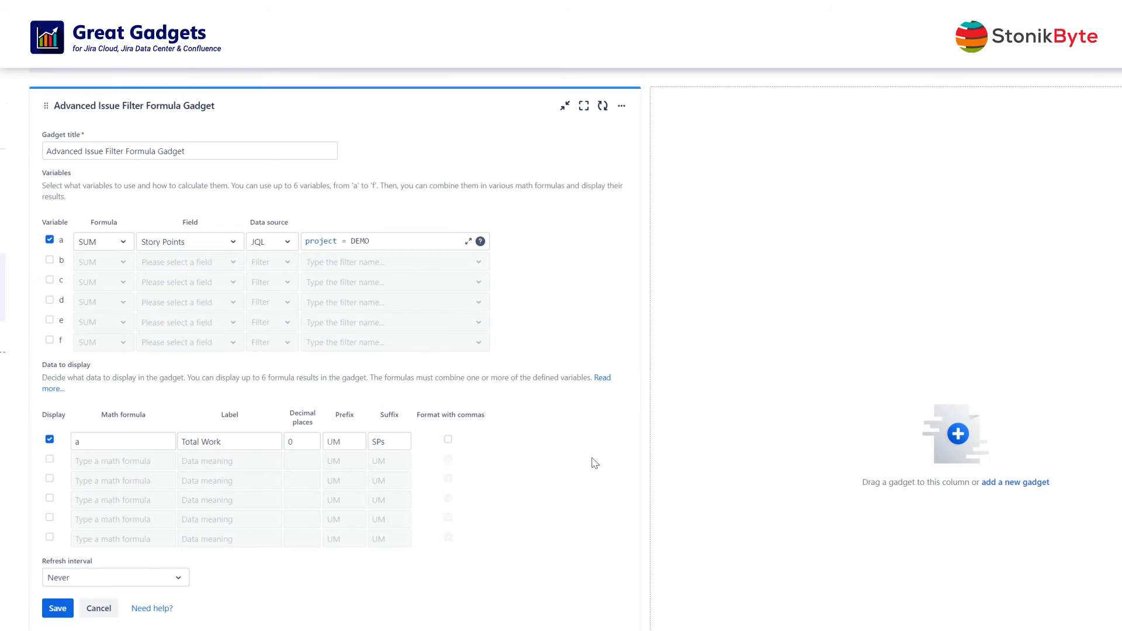
- Enable variable b as SUM of Story Points from a JQL query for Done DEMO issues
left_click(49, 261)
left_click(202, 263)
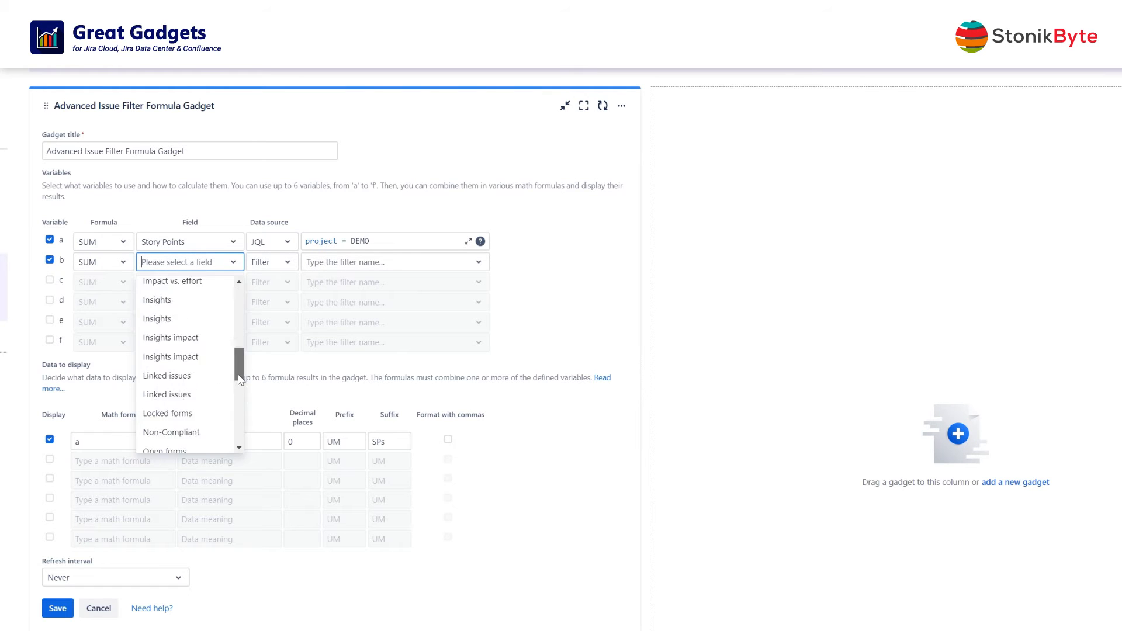
left_click_drag(240, 314, 240, 399)
left_click(175, 348)
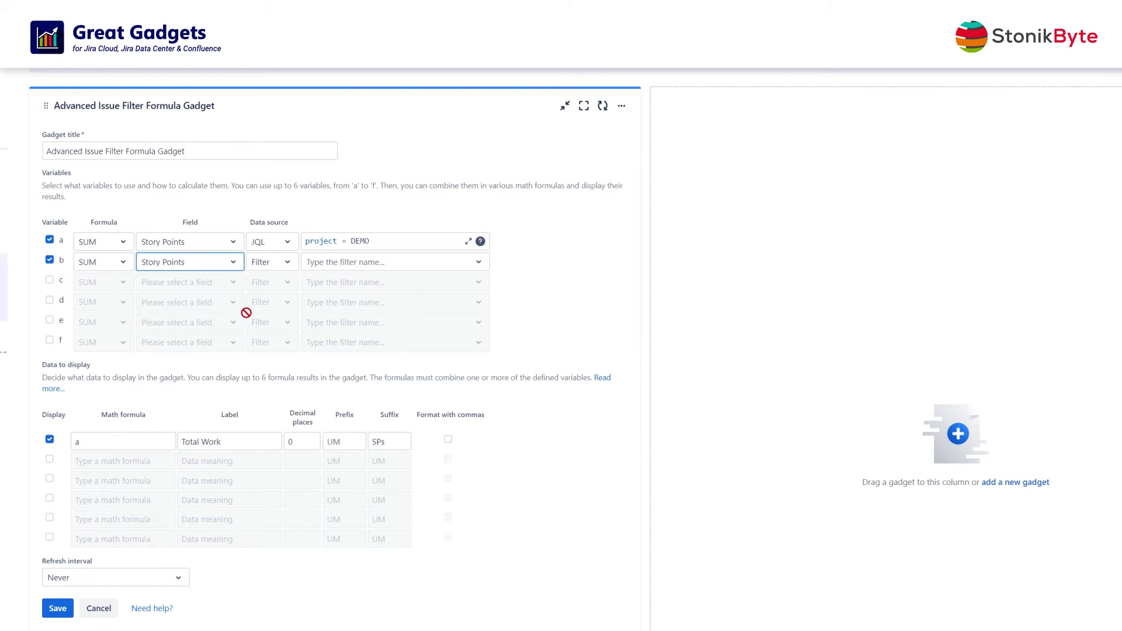
left_click(286, 263)
left_click(280, 303)
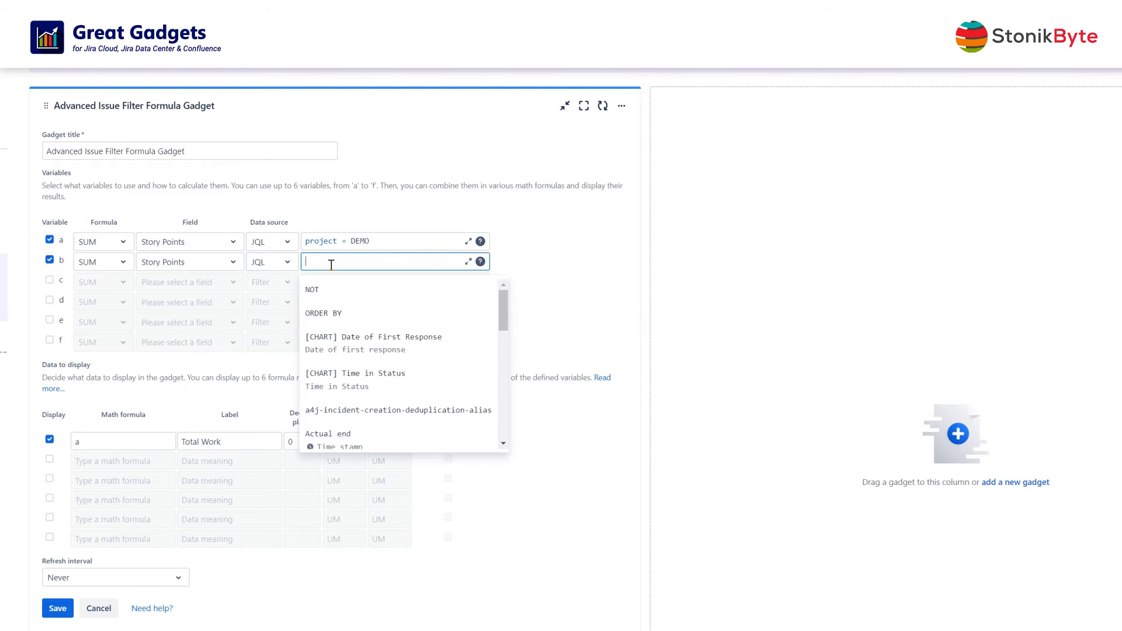
type("project = DEMO AND statusCategory = Done")
- Display row 2 as formula b, labelled Work Done with suffix SPs, and save
left_click(50, 459)
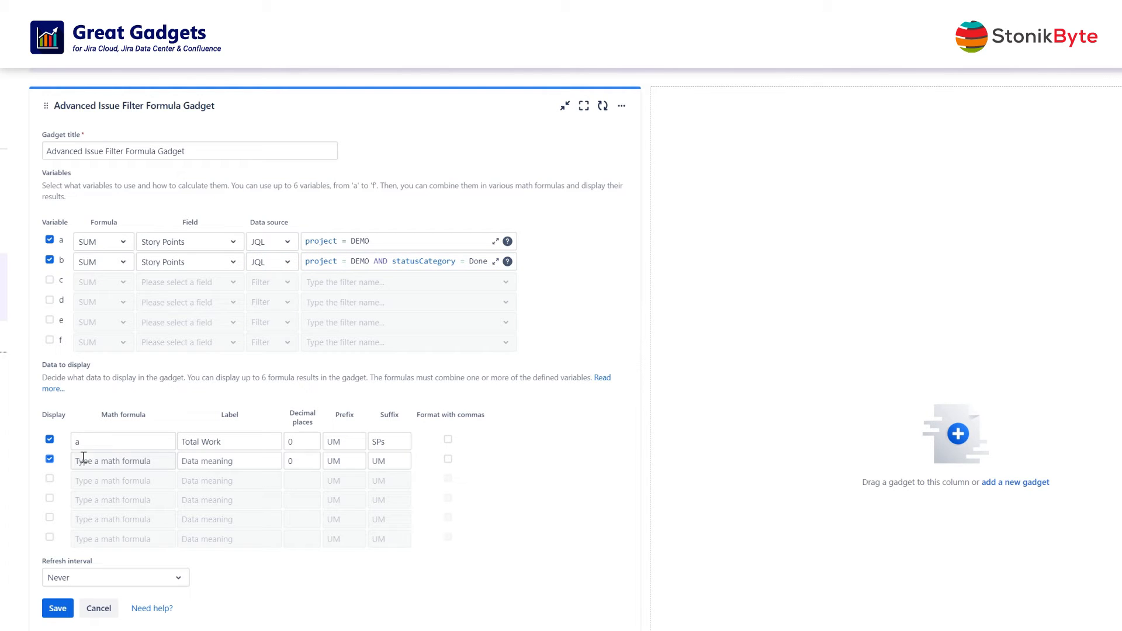
type("b")
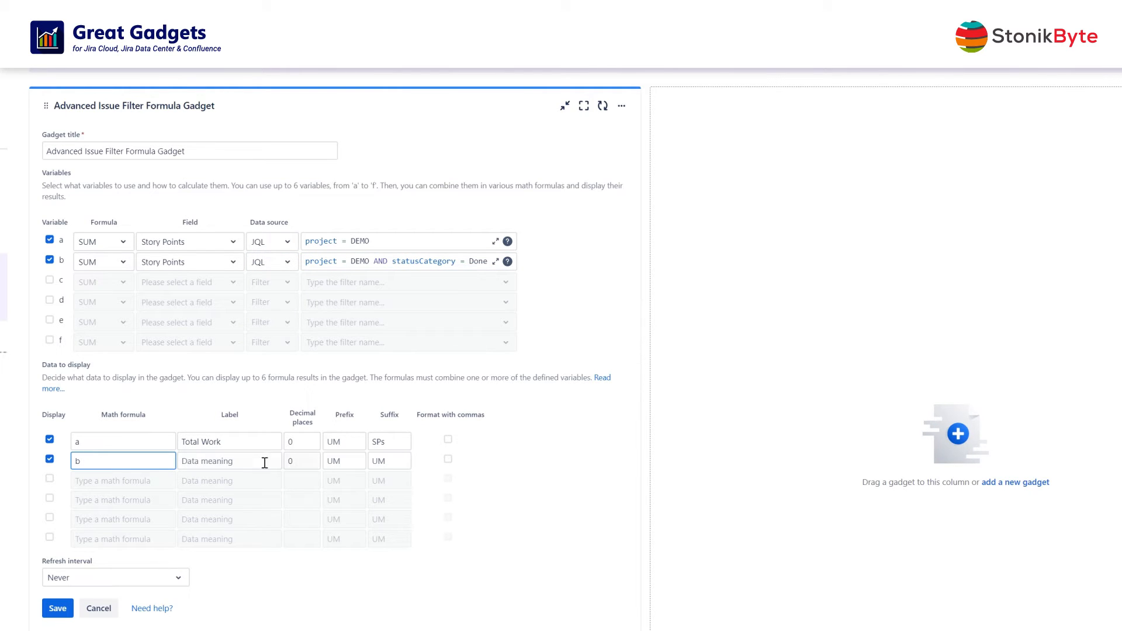
left_click(263, 462)
type("Work")
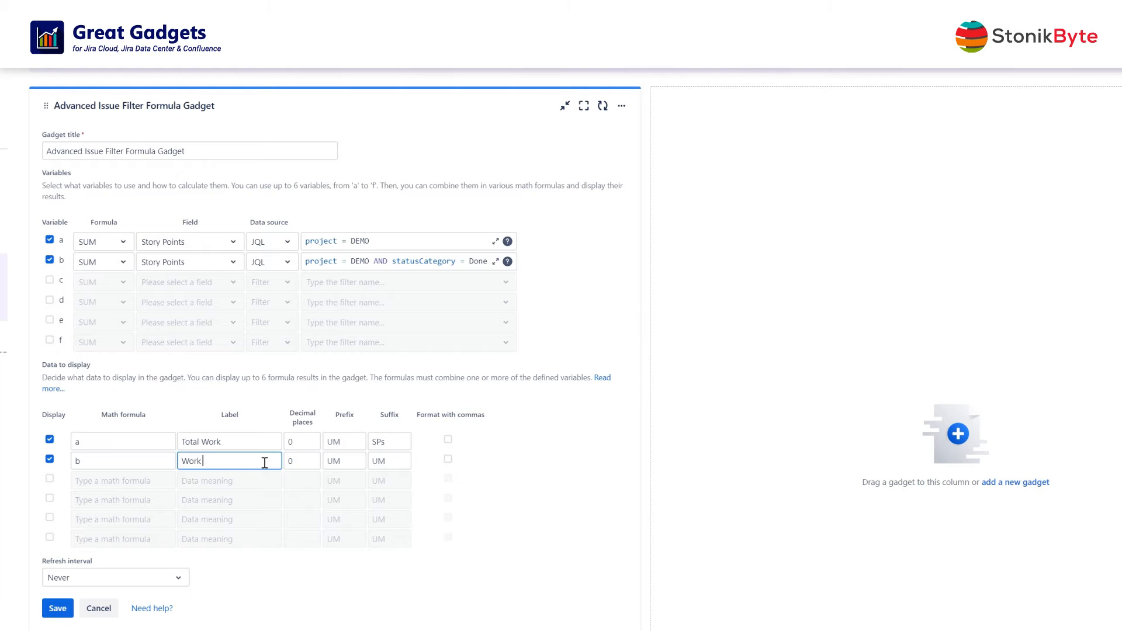
type(" Done")
left_click(398, 459)
type("SPs")
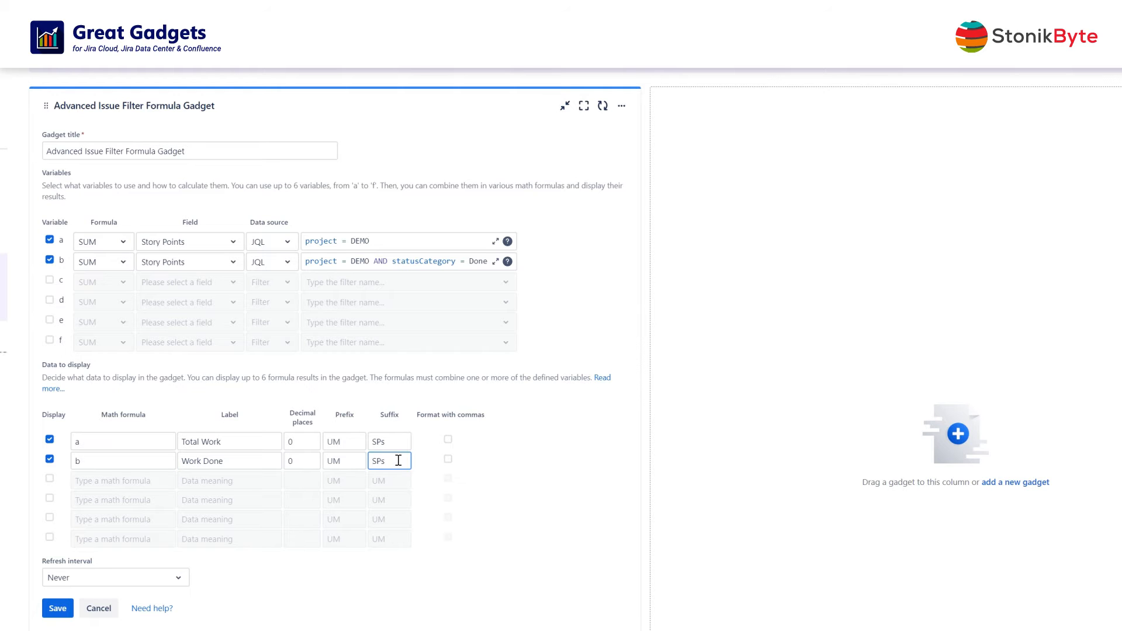
left_click(57, 608)
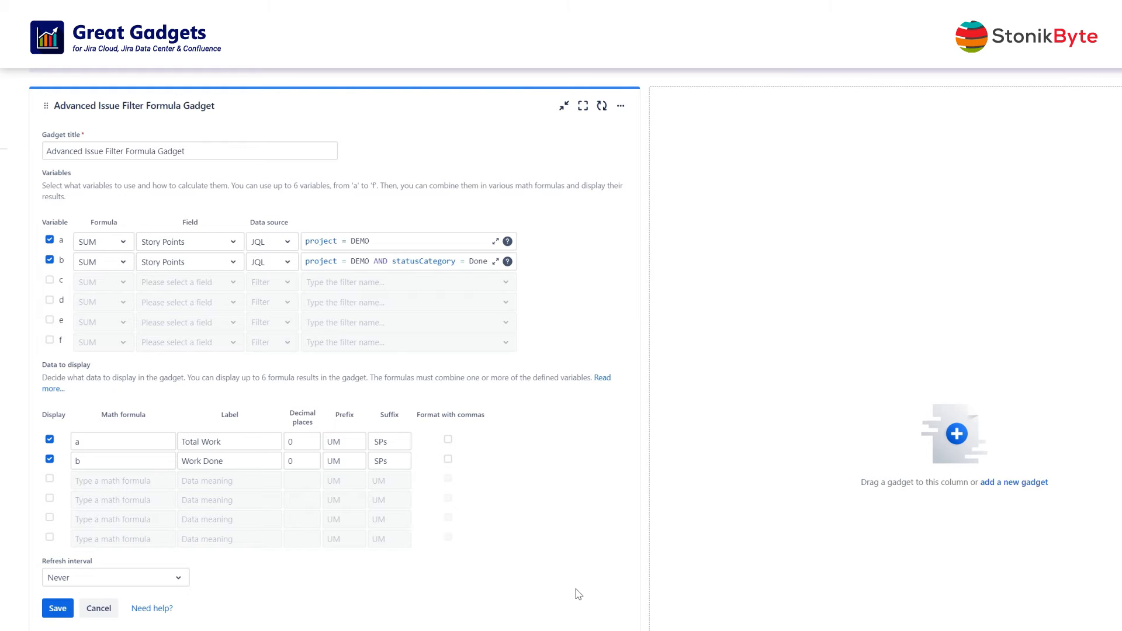
- Display row 3 as (b/a)*100, labelled Work Completion with 1 decimal and % suffix, and save
left_click(49, 479)
left_click(81, 480)
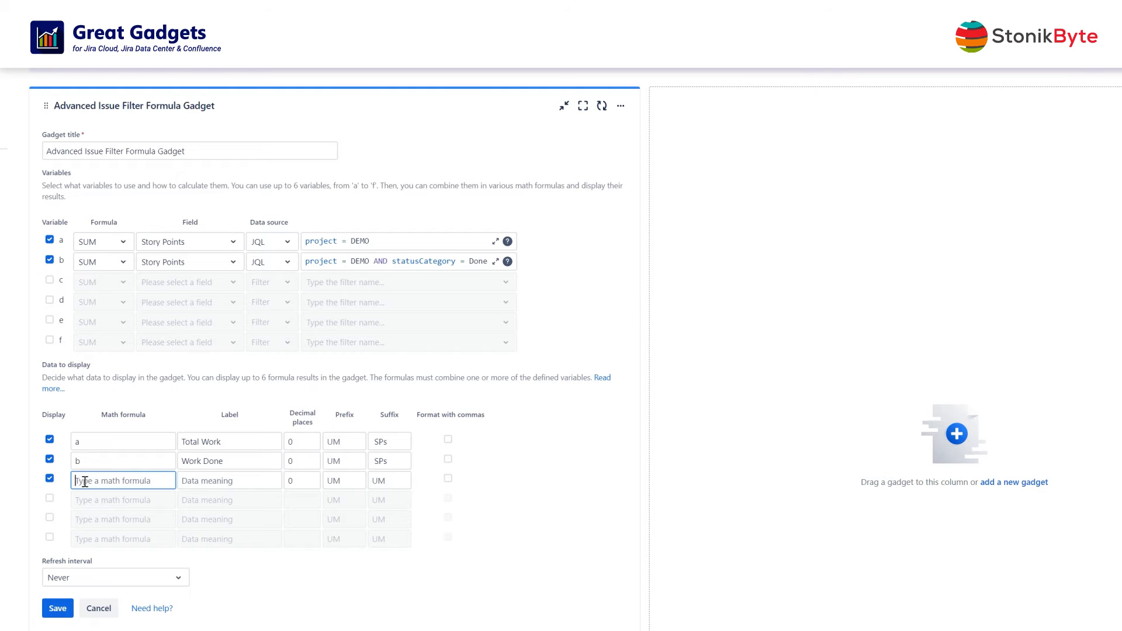
type("(b/a)*")
type("100")
left_click(271, 482)
type("Work ")
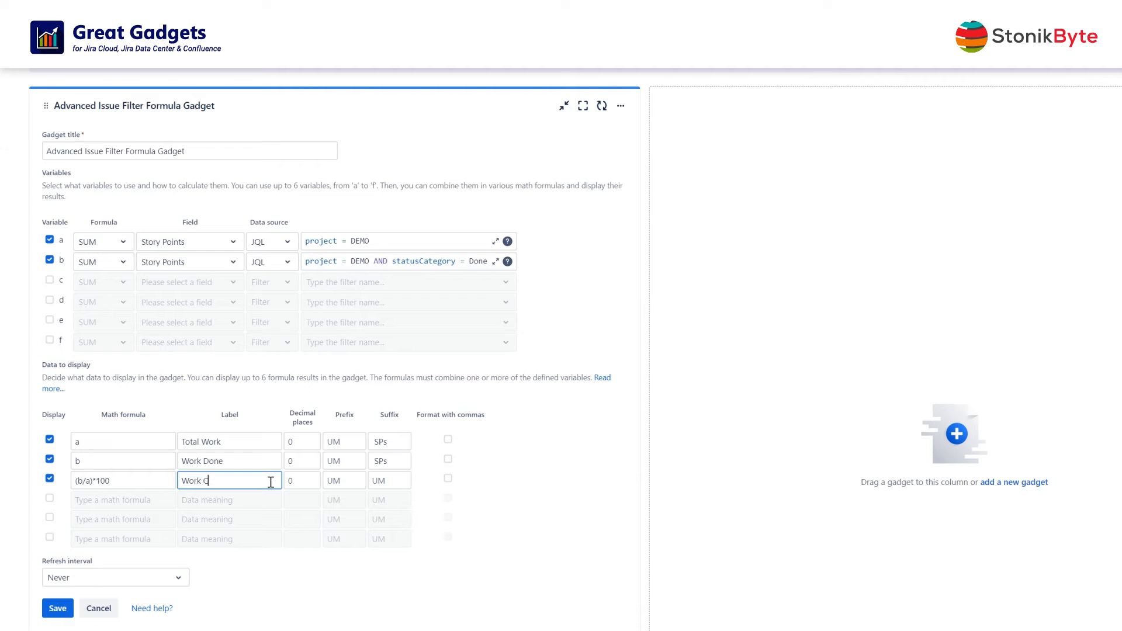
type("Completion")
left_click(314, 478)
left_click(380, 481)
type("%")
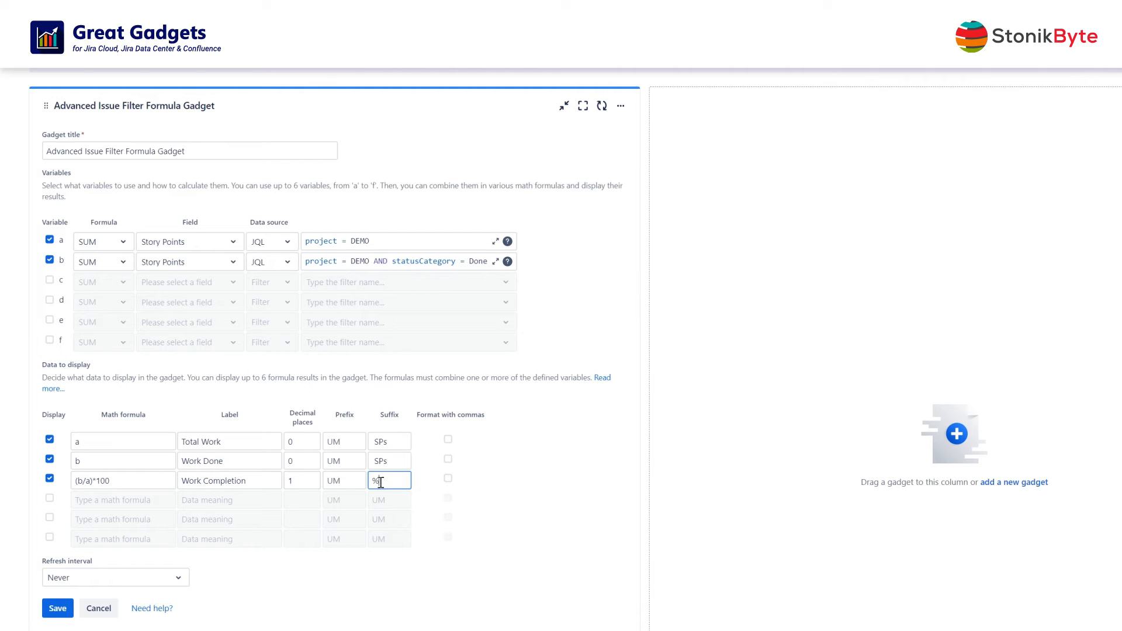
left_click(57, 608)
- Enable variable c as a COUNT of issues from the Urgent Issues saved filter
left_click(49, 280)
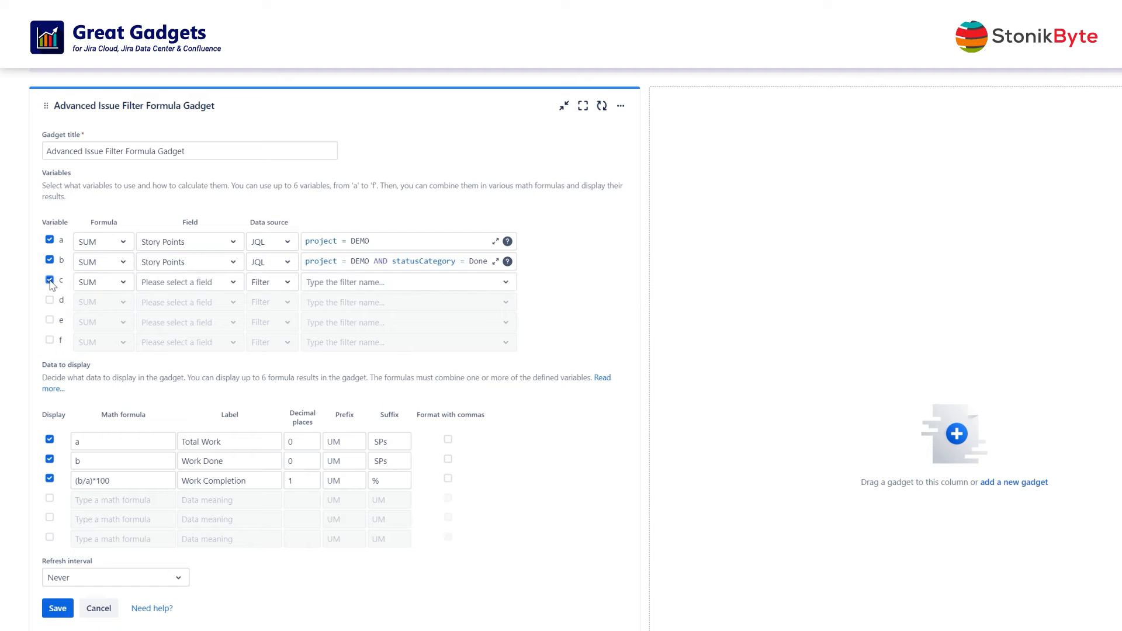
left_click(90, 281)
left_click(101, 382)
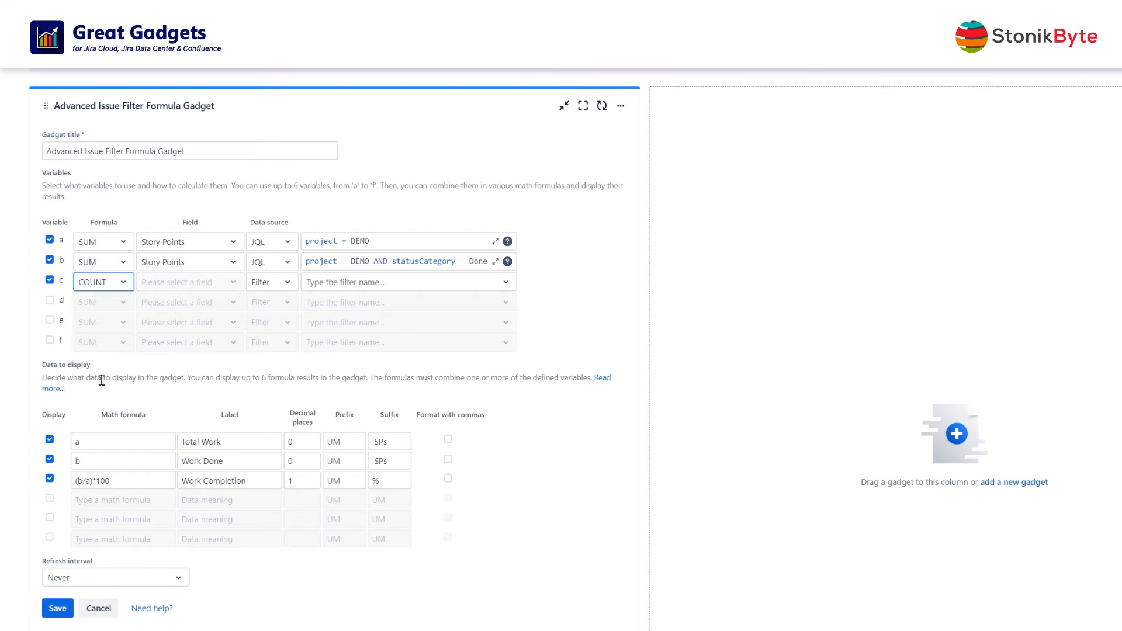
left_click(312, 287)
type("urgent")
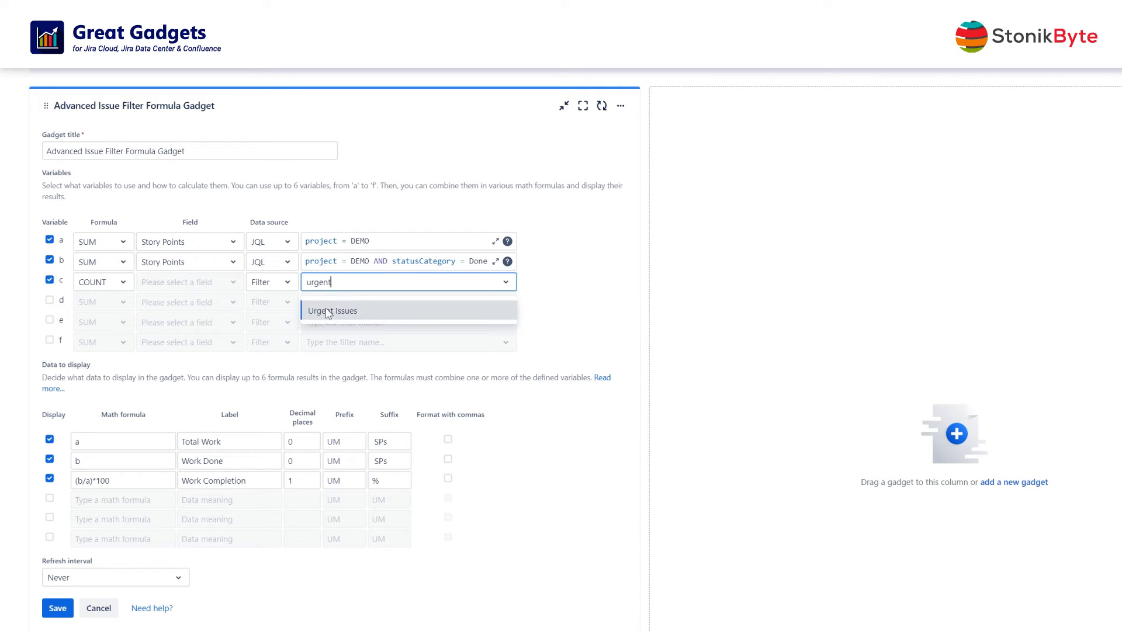
left_click(333, 311)
- Display row 4 as formula c, labelled Urgent Issues, and save
left_click(50, 499)
left_click(79, 500)
type("c")
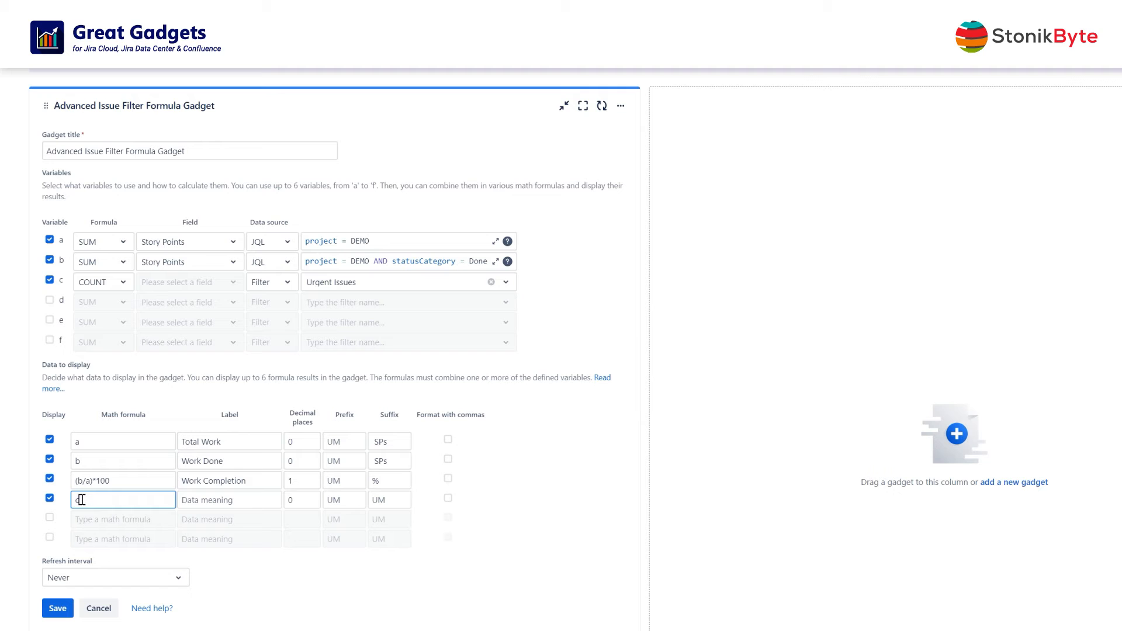
left_click(214, 501)
type("Urgent Issues")
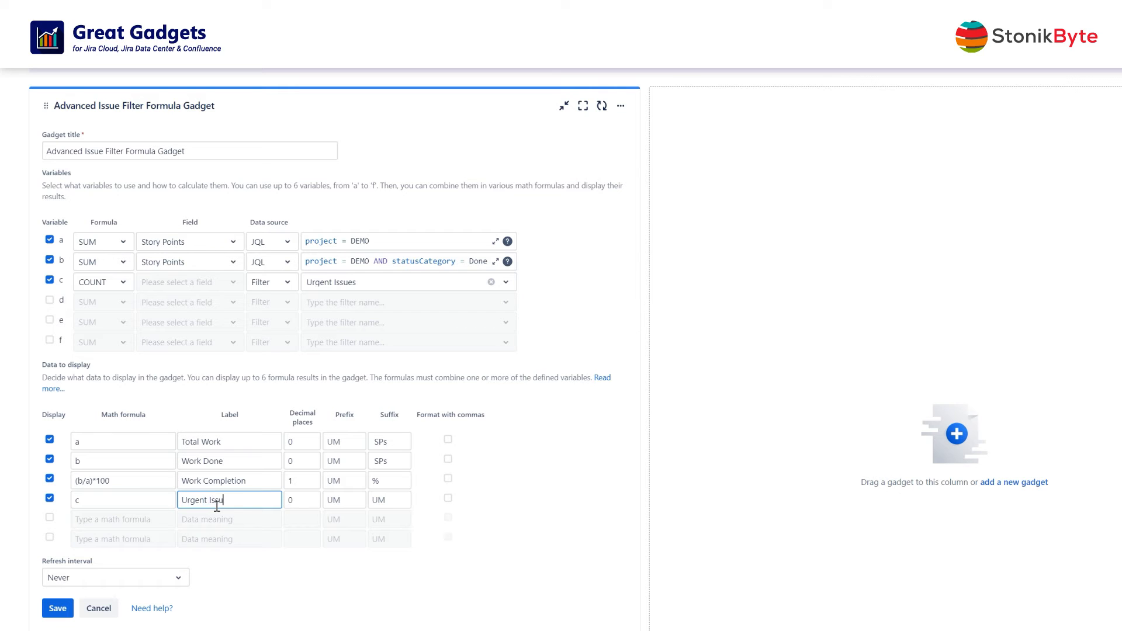
left_click(57, 607)
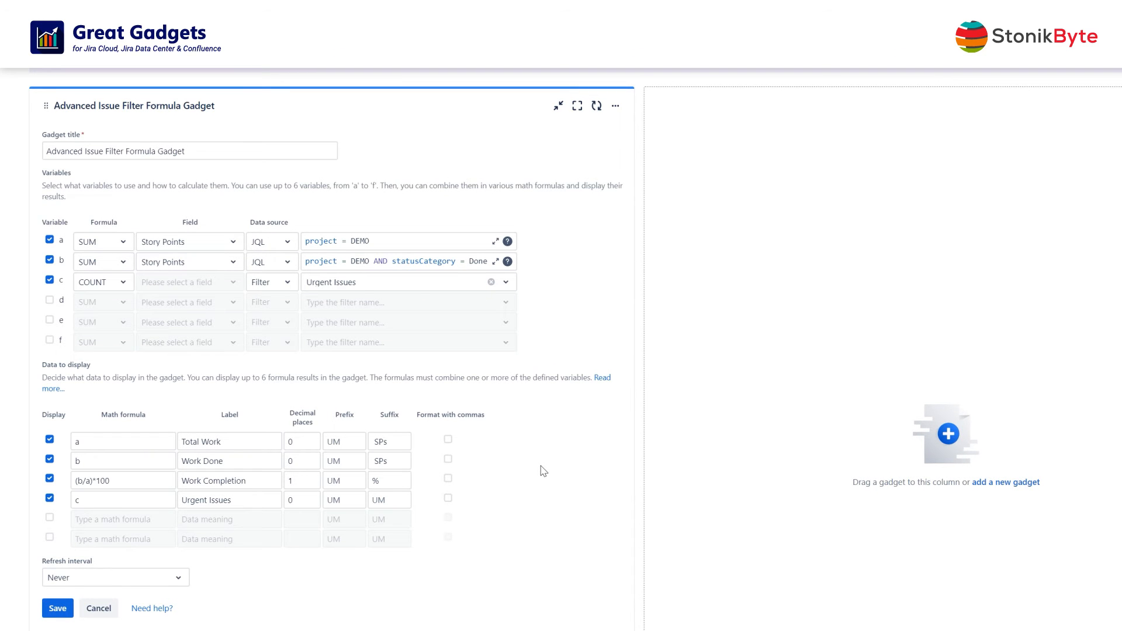
- Enable variable d as SUM of Cost (USD) over the All Issues - DEMO Project filter
left_click(49, 301)
left_click(189, 304)
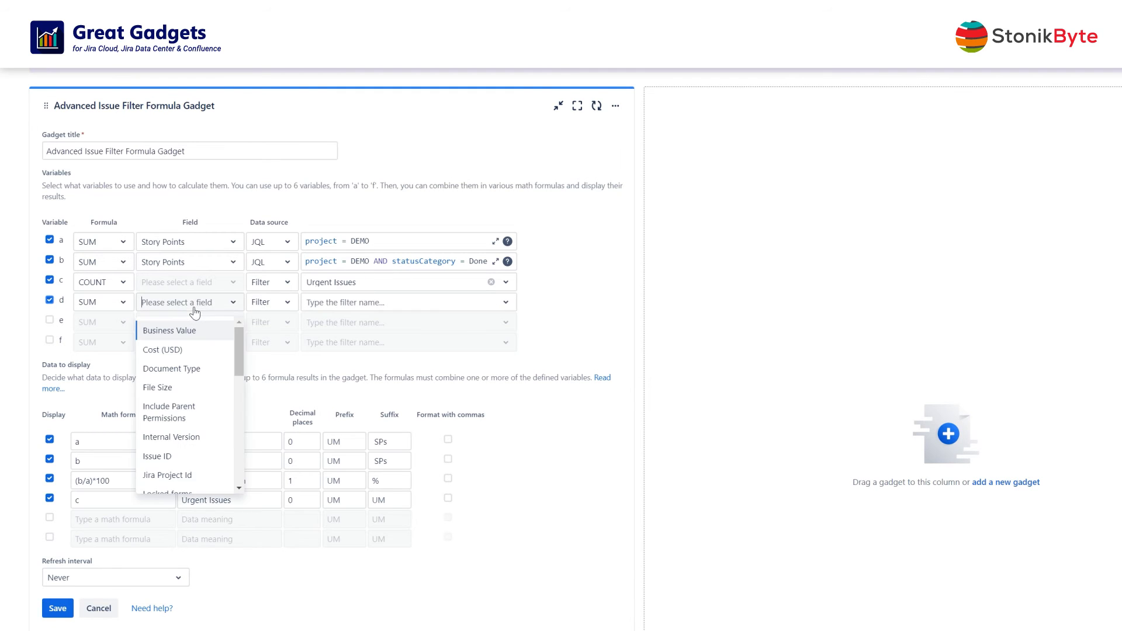
left_click(182, 345)
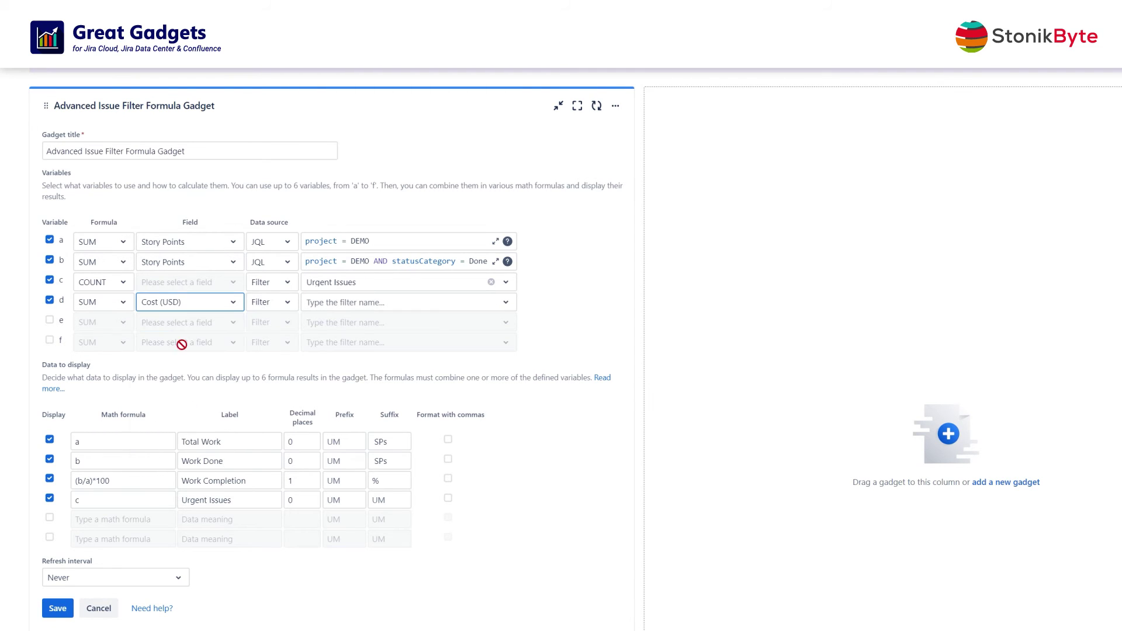
left_click(307, 304)
left_click(352, 351)
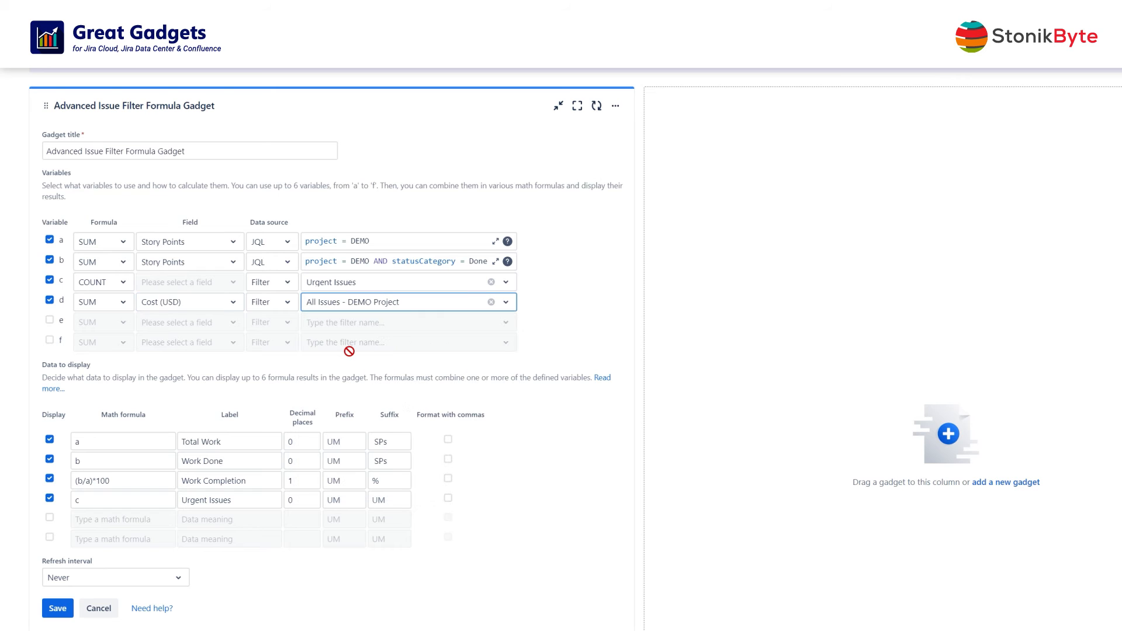
- Display row 5 as d, labelled Total Cost with $ prefix, 2 decimals and commas, and save
left_click(49, 518)
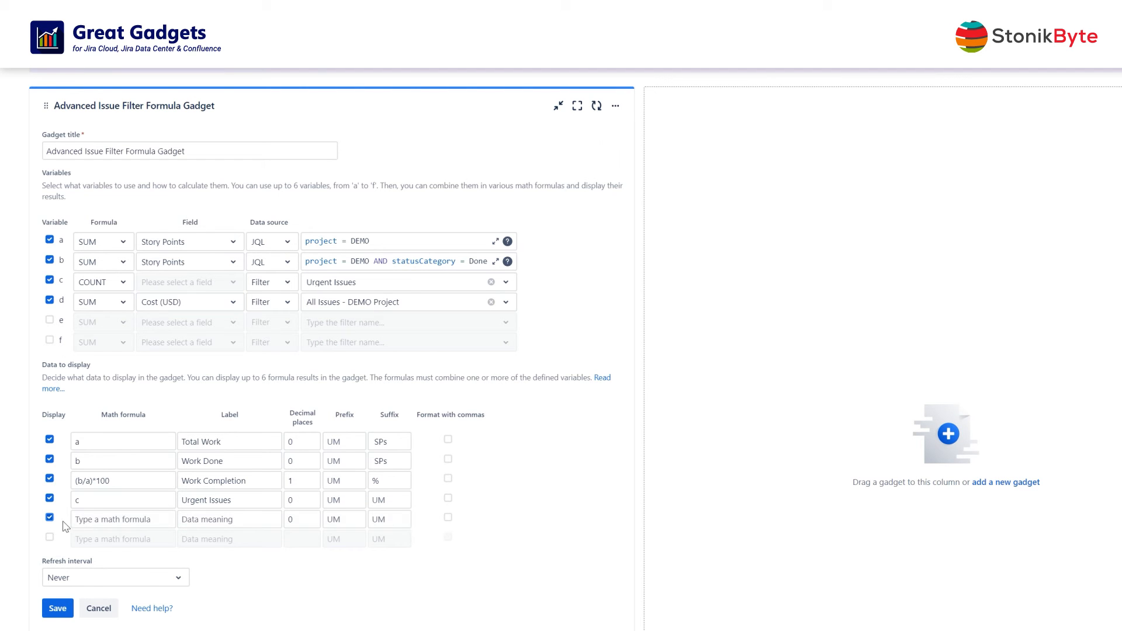
type("d")
left_click(208, 521)
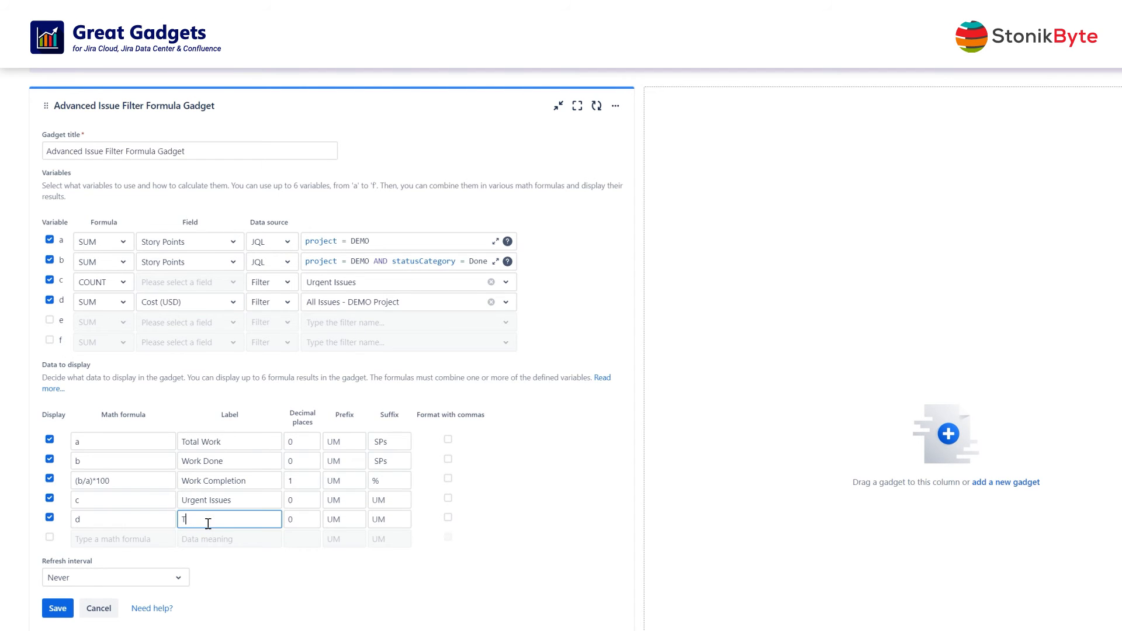
type("Total Cost")
left_click(313, 515)
left_click(312, 515)
left_click(342, 519)
type("$")
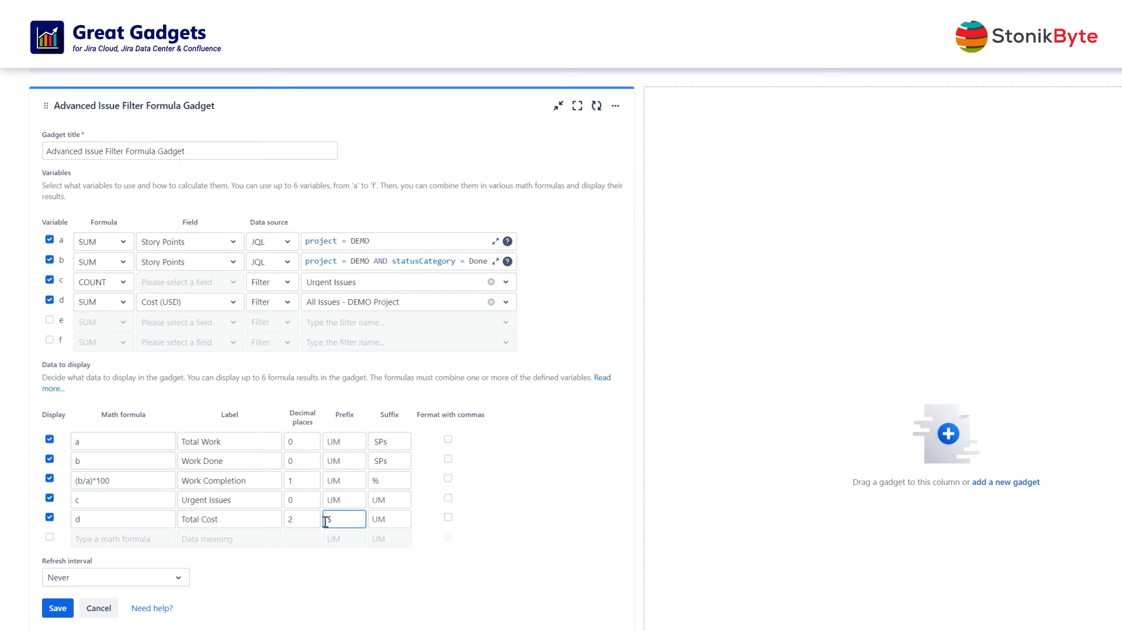
left_click(448, 518)
left_click(57, 611)
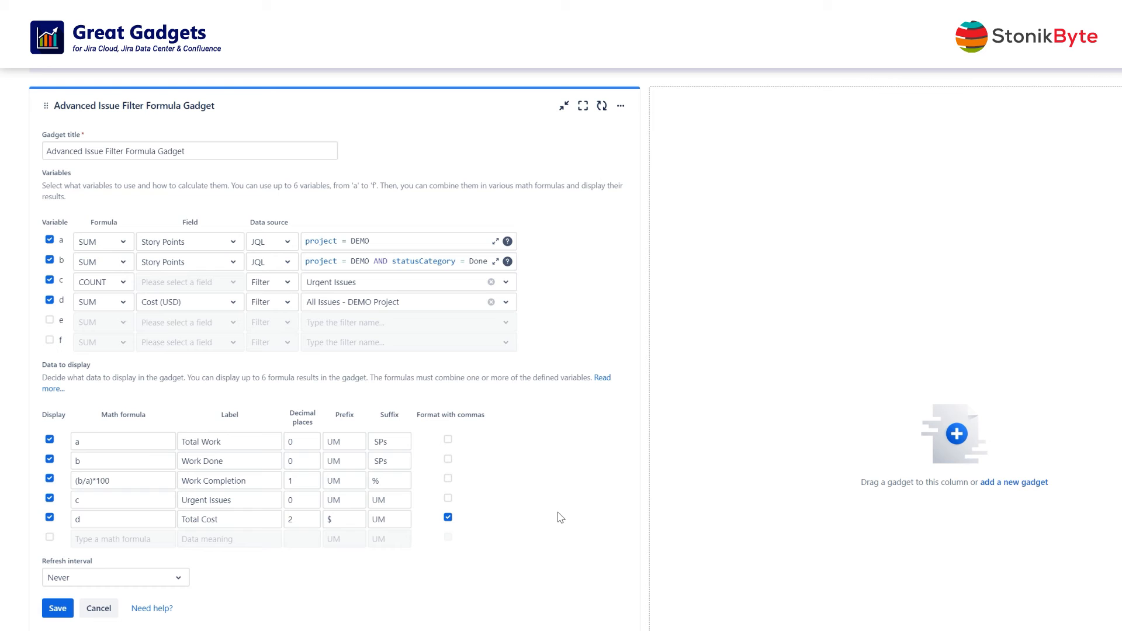
- Enable variable e as SUM of Time Spent over the All Issues - DEMO Project filter
left_click(49, 320)
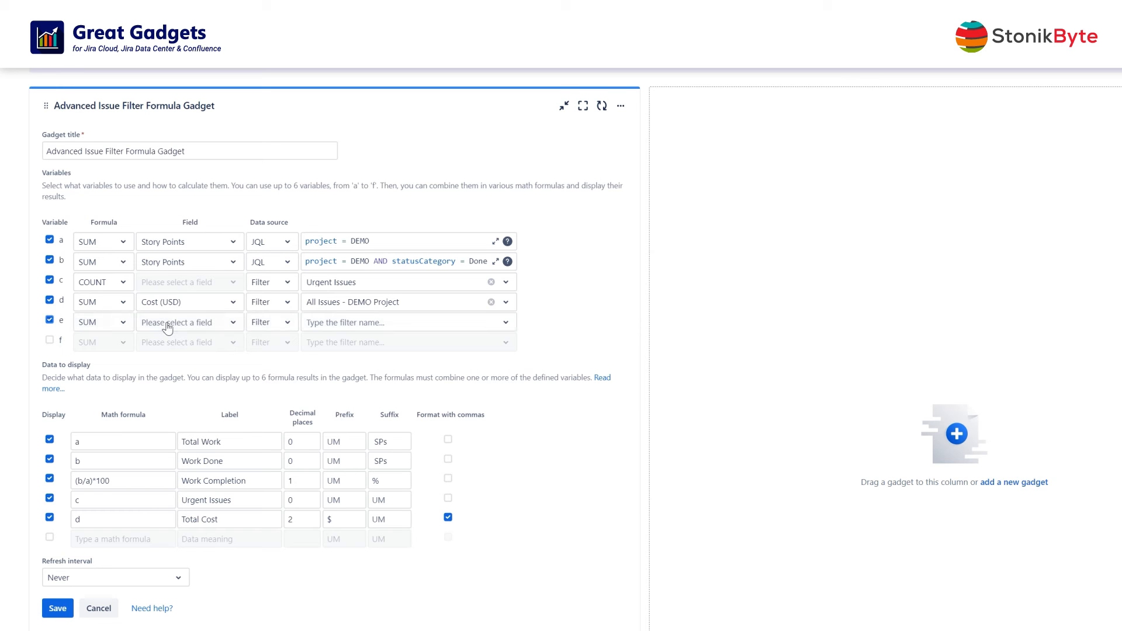
left_click(193, 324)
scroll(195, 421, "down", 3)
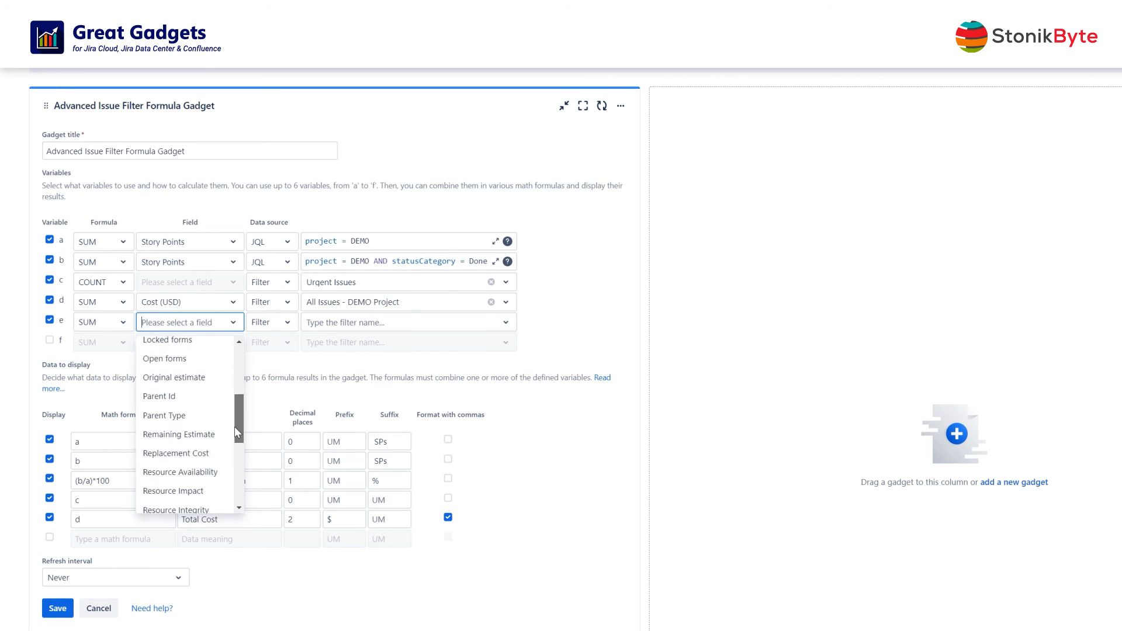
scroll(195, 429, "down", 3)
scroll(195, 437, "down", 2)
left_click(175, 425)
left_click(491, 323)
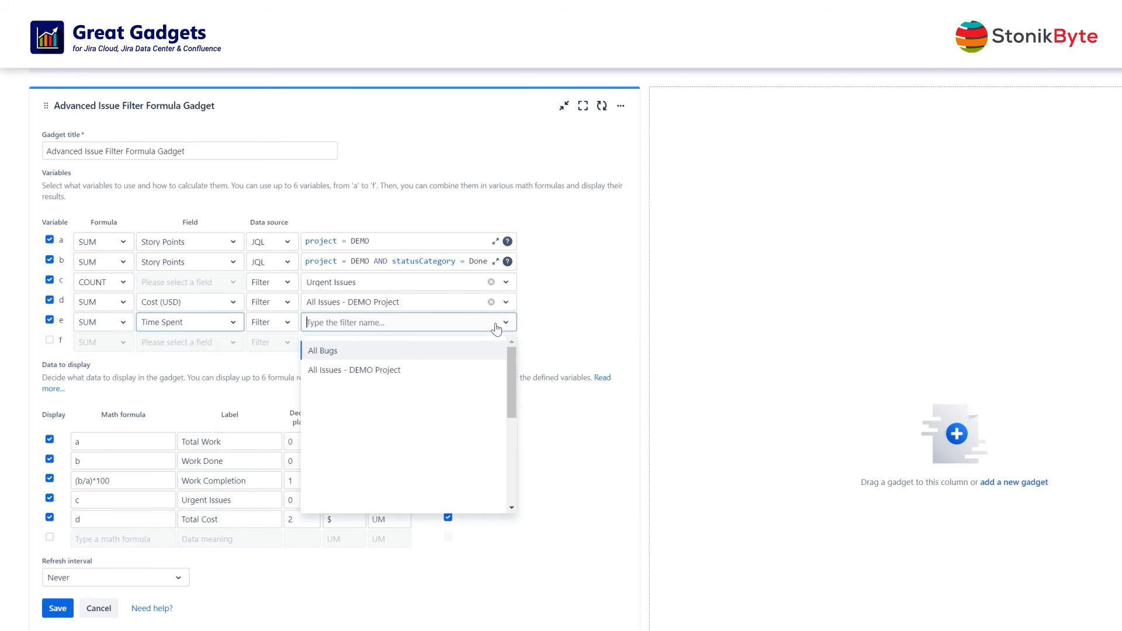
left_click(419, 370)
- Display row 6 as e/3600, labelled Time Spent with suffix h, and save
left_click(49, 537)
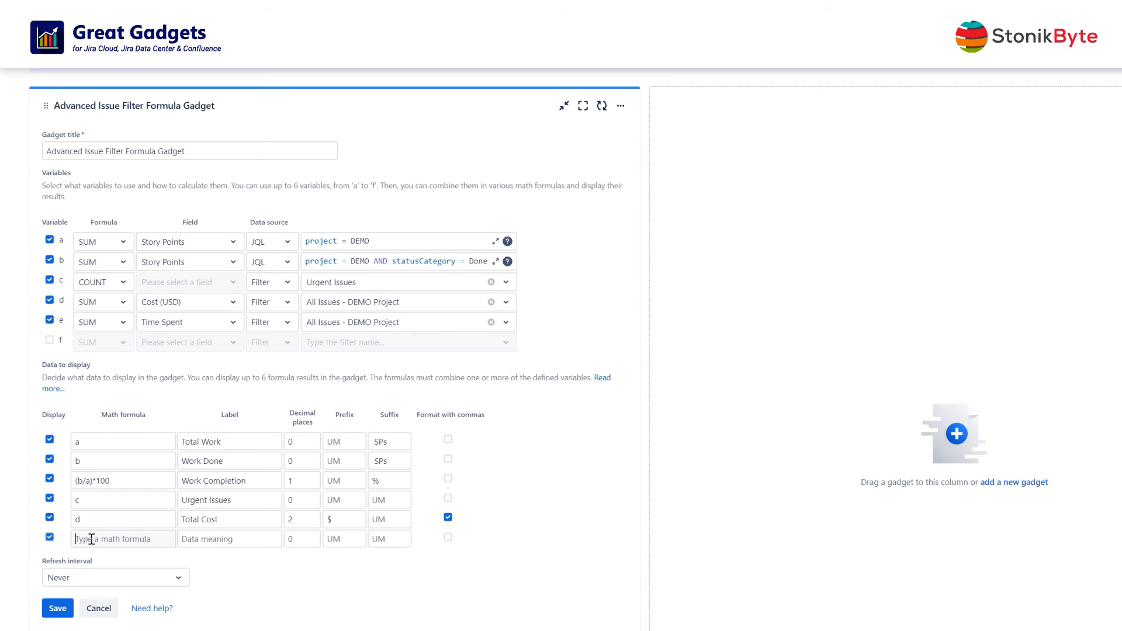
left_click(91, 538)
type("e")
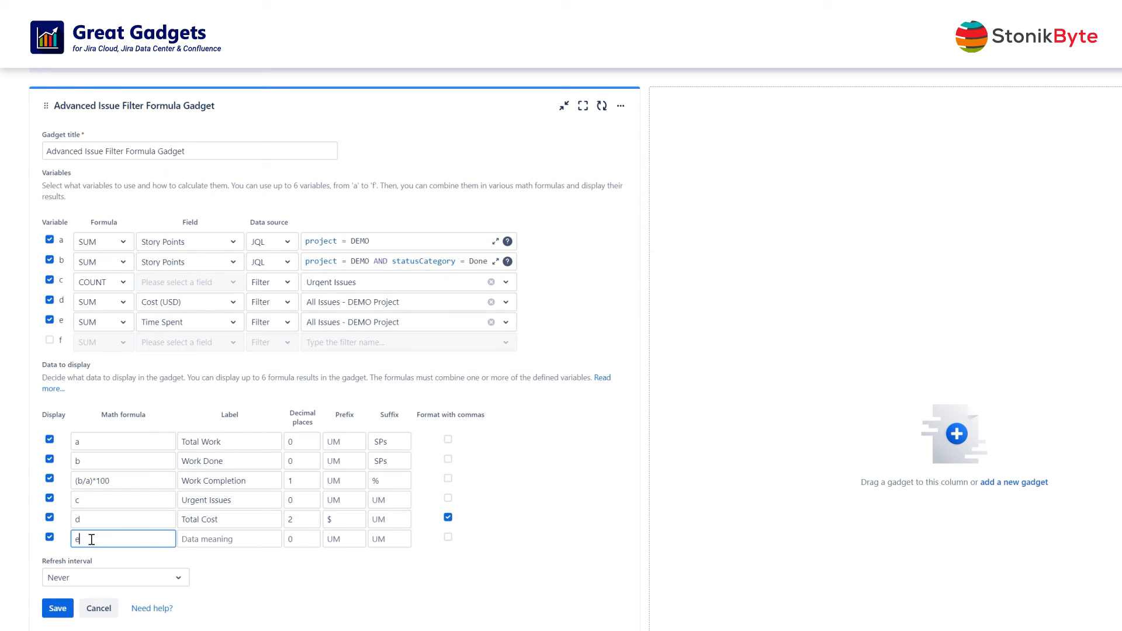
type("/3600")
left_click(189, 539)
type("Tim")
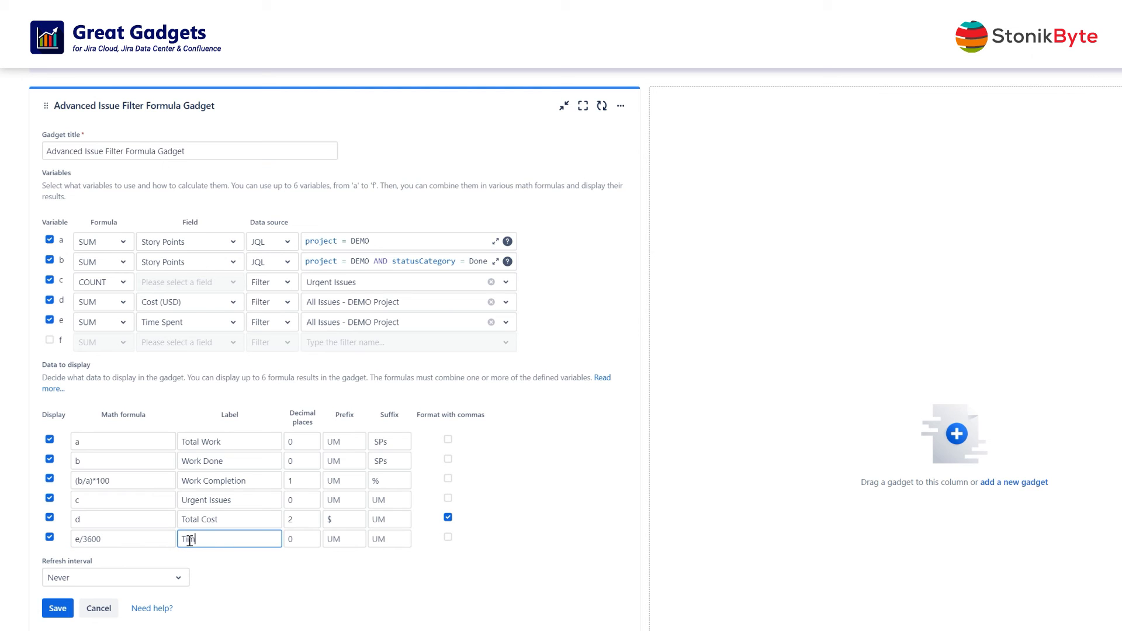
type("e Spent")
left_click(382, 538)
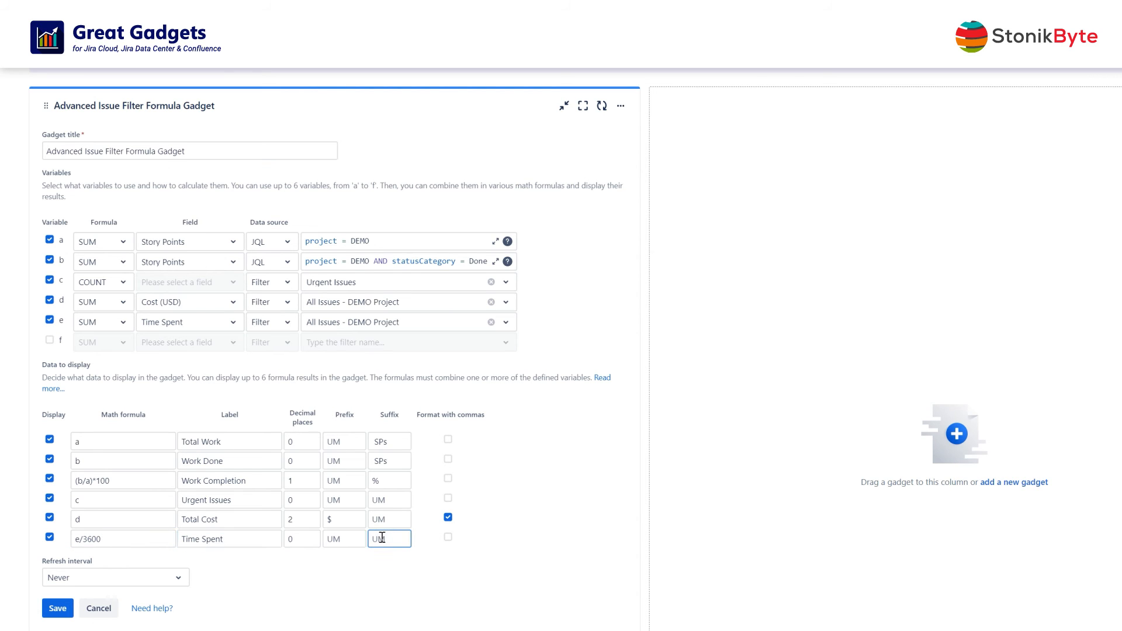
type("h")
left_click(57, 608)
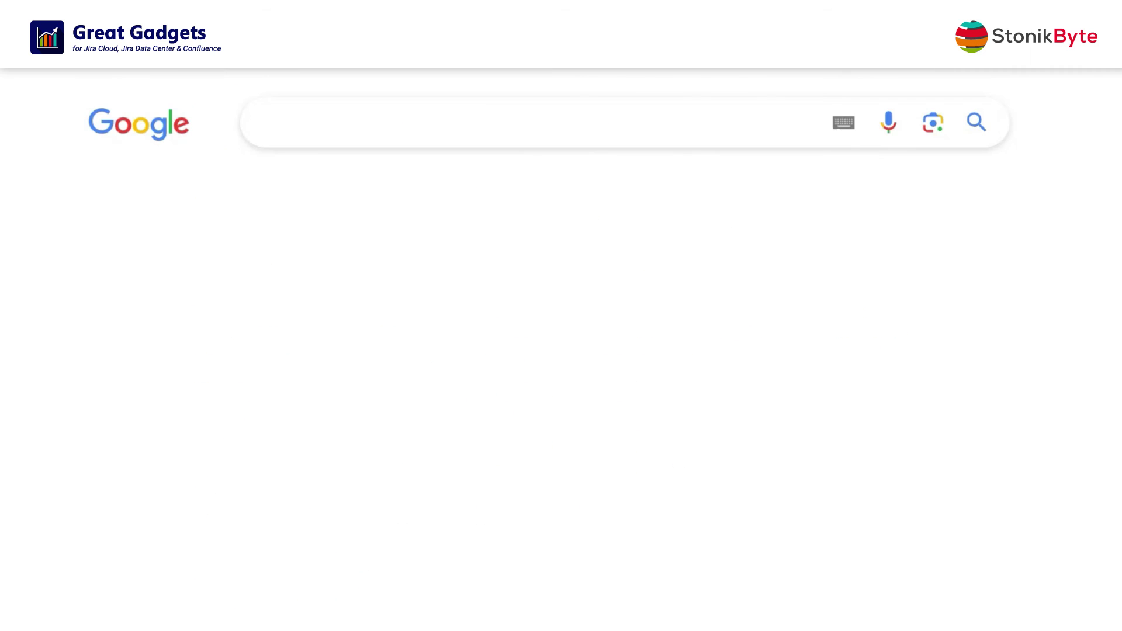
type("star e")
type("moji")
- Find the star emoji via Google and copy it from Emojipedia
key("Return")
left_click(302, 214)
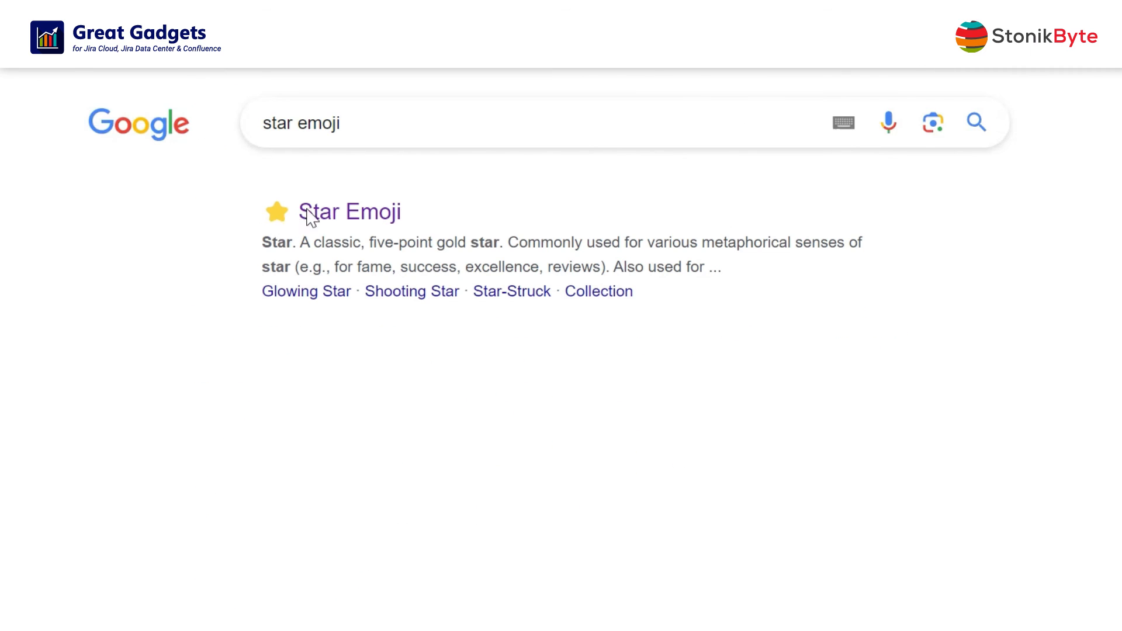
left_click(251, 401)
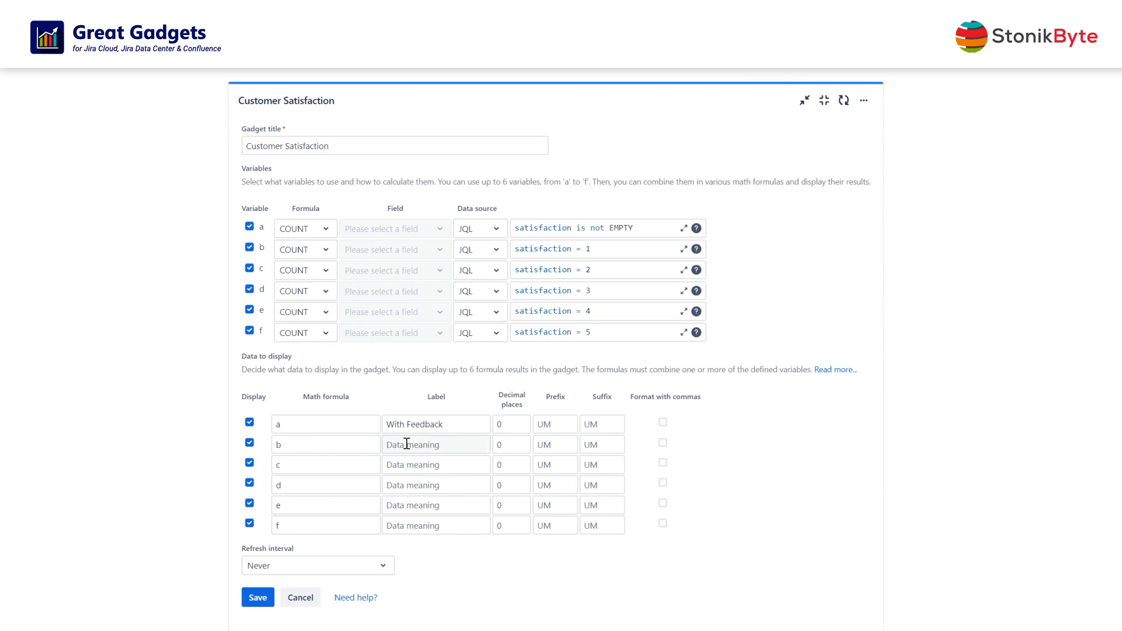
- Paste one to five stars into labels b–f of the Customer Satisfaction gadget and save
right_click(409, 445)
left_click(441, 575)
left_click(410, 464)
key("ctrl+v")
key("ctrl+v")
left_click(417, 485)
key("ctrl+v")
key("ctrl+v")
key("ctrl+v")
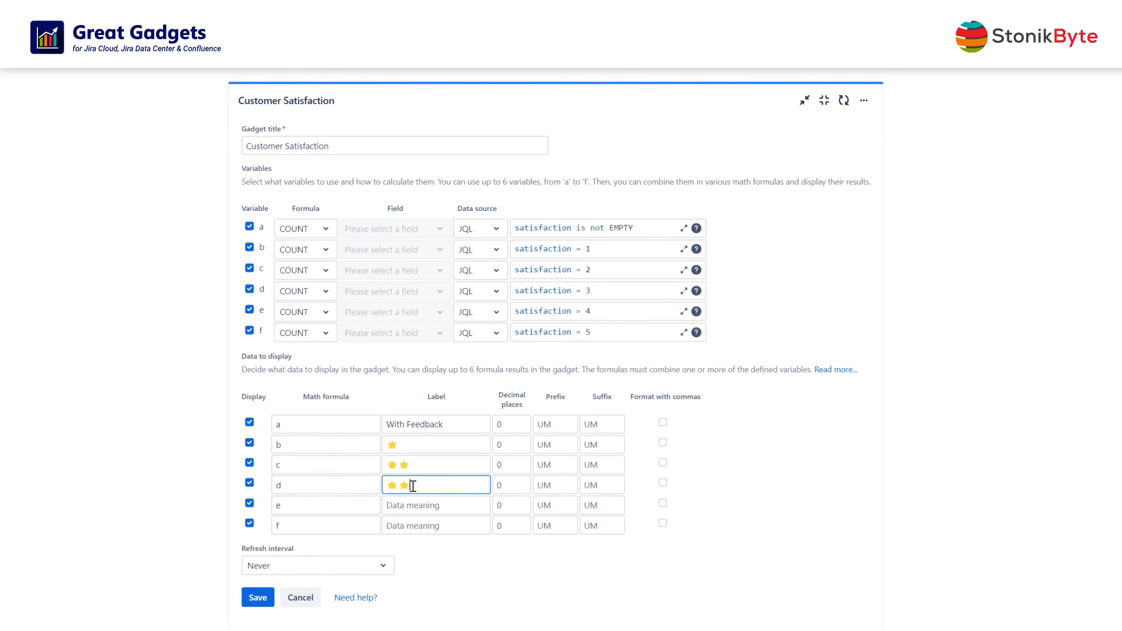
left_click(419, 505)
left_click(425, 524)
key("ctrl+v")
key("ctrl+v")
key("ctrl+v")
key("ctrl+v")
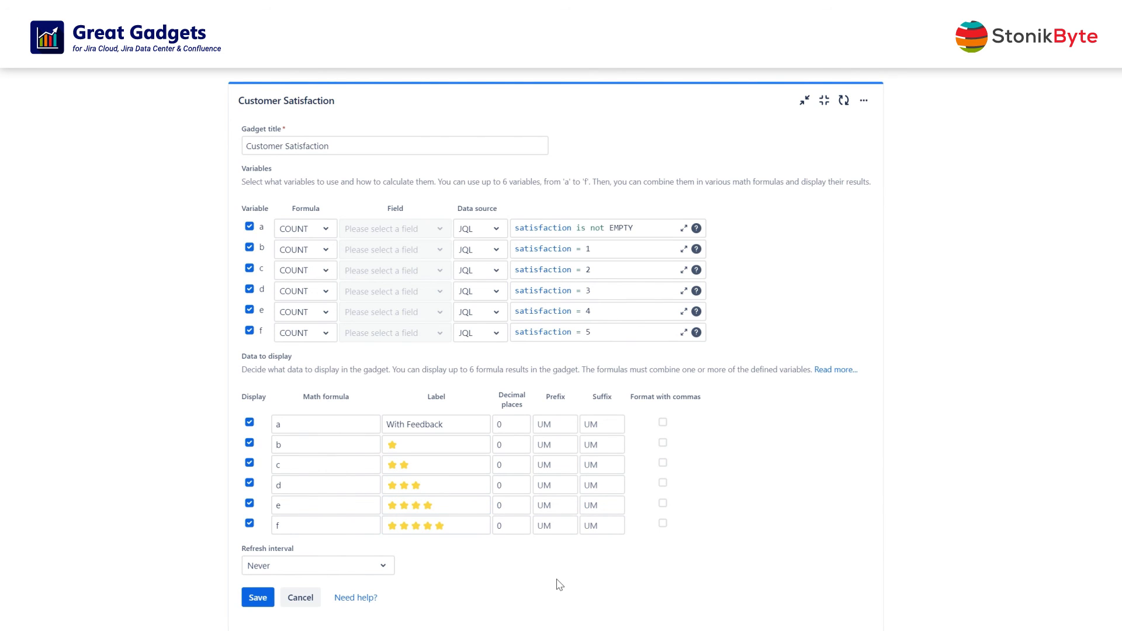
left_click(258, 603)
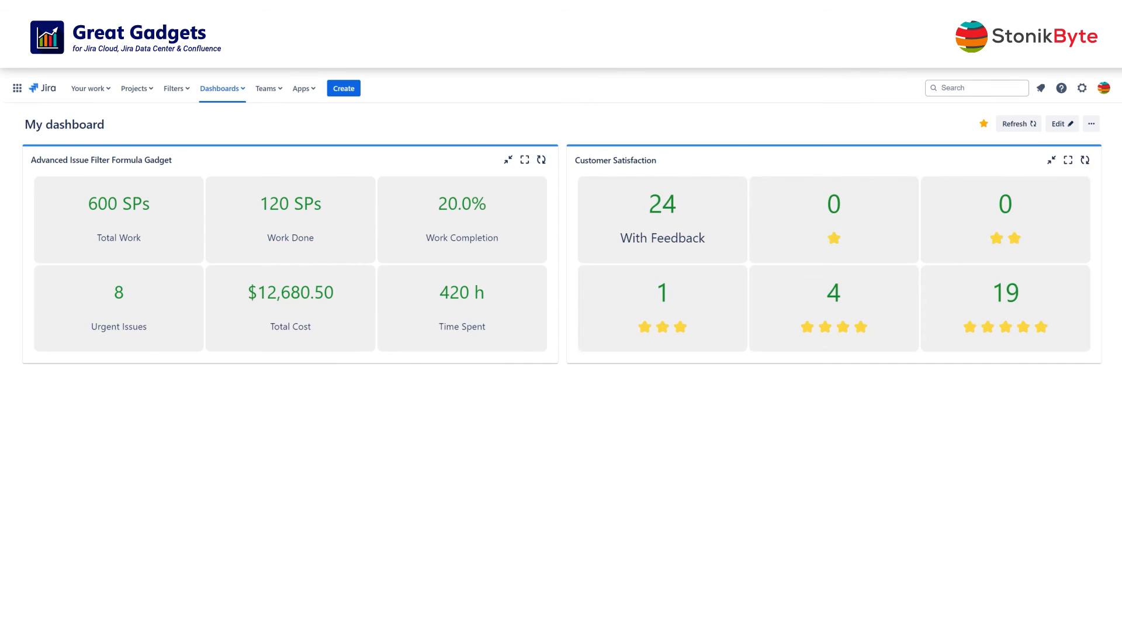